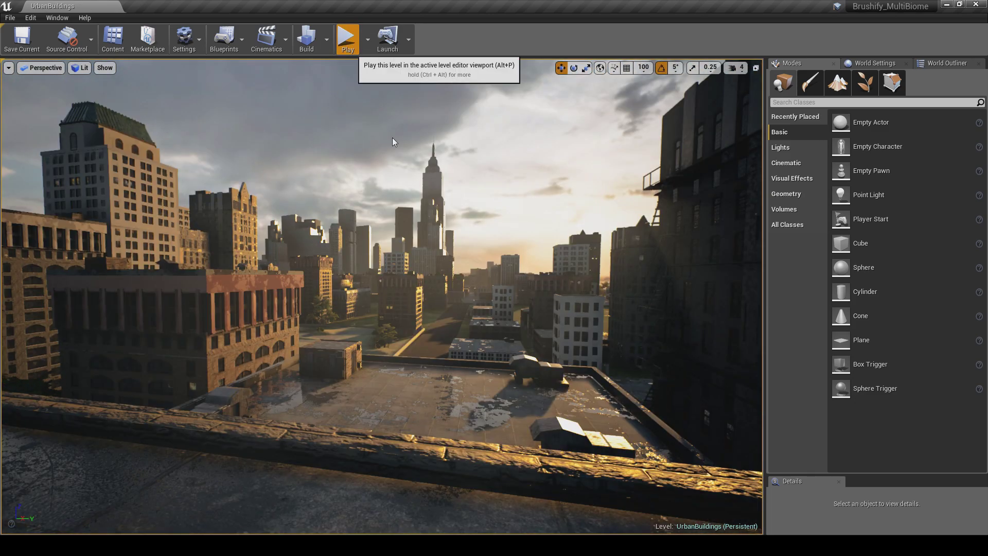
- Play the UrbanBuildings level in the editor and take first-person control of the character
key("alt+p")
left_click(406, 187)
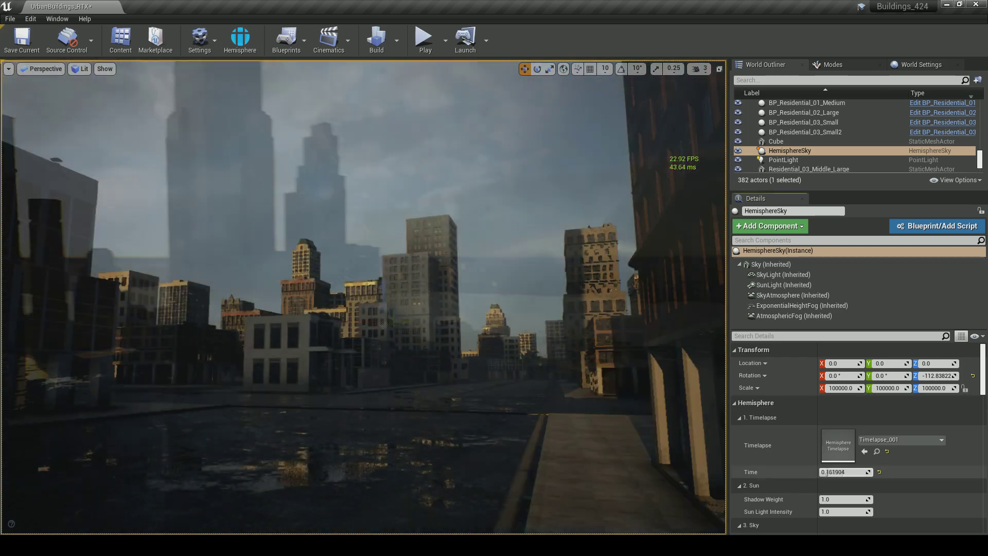
- Advance the HemisphereSky time of day, preview it in Play, and move the PointLight left and down
left_click_drag(828, 472, 849, 472)
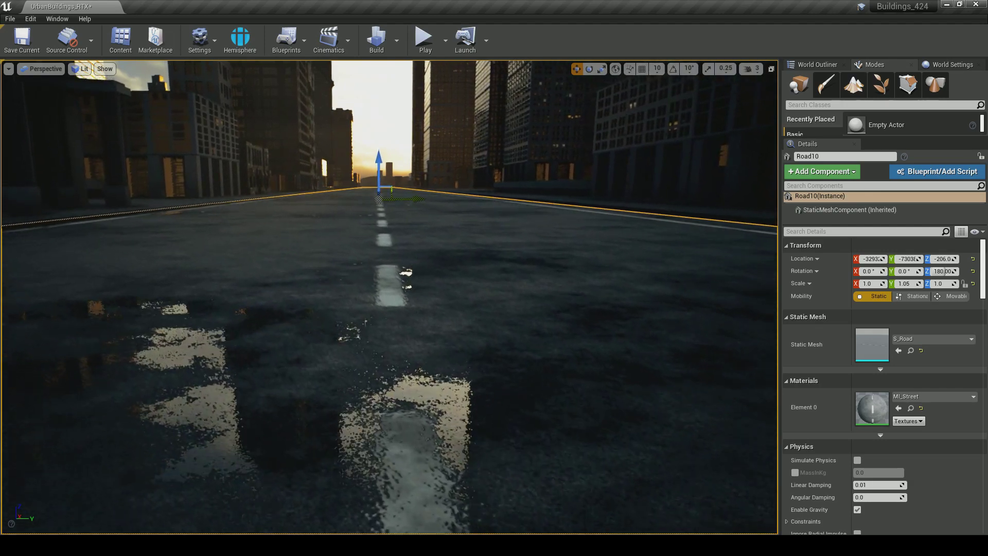
key("alt+p")
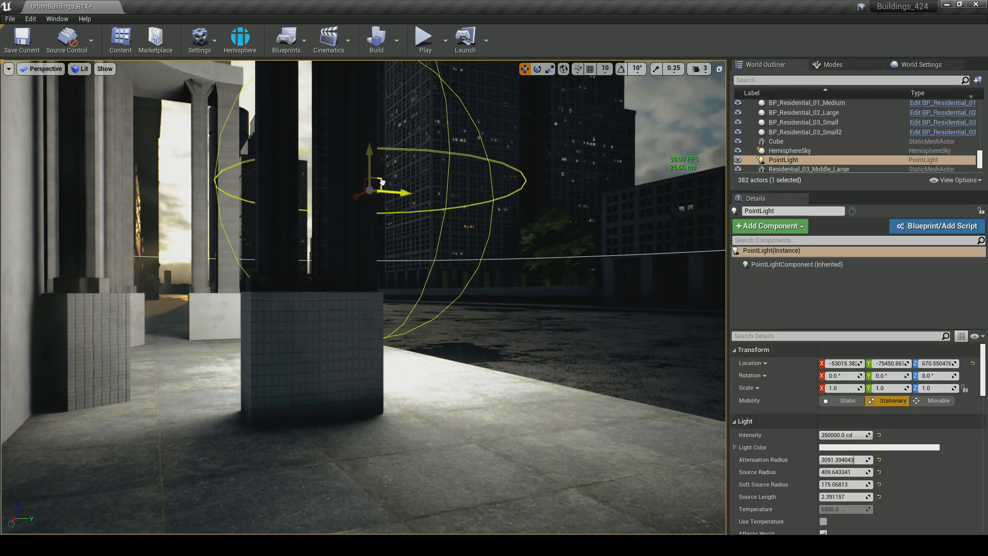
left_click_drag(382, 182, 443, 209)
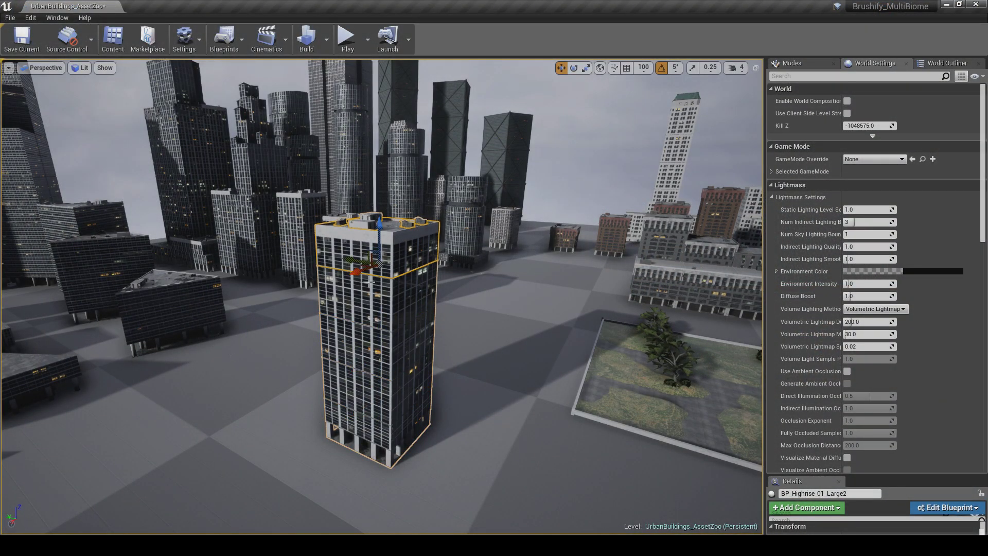
- Undo the moved floor sections of BP_Highrise_01_Large2, then switch it to a Residential_02 variant
scroll(396, 337, "up", 5)
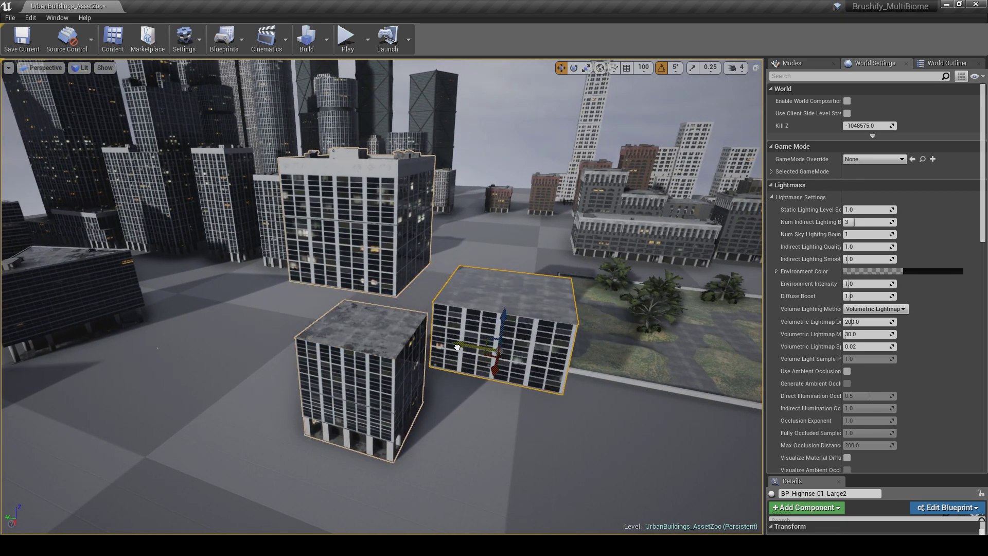
right_click_drag(456, 347, 437, 346)
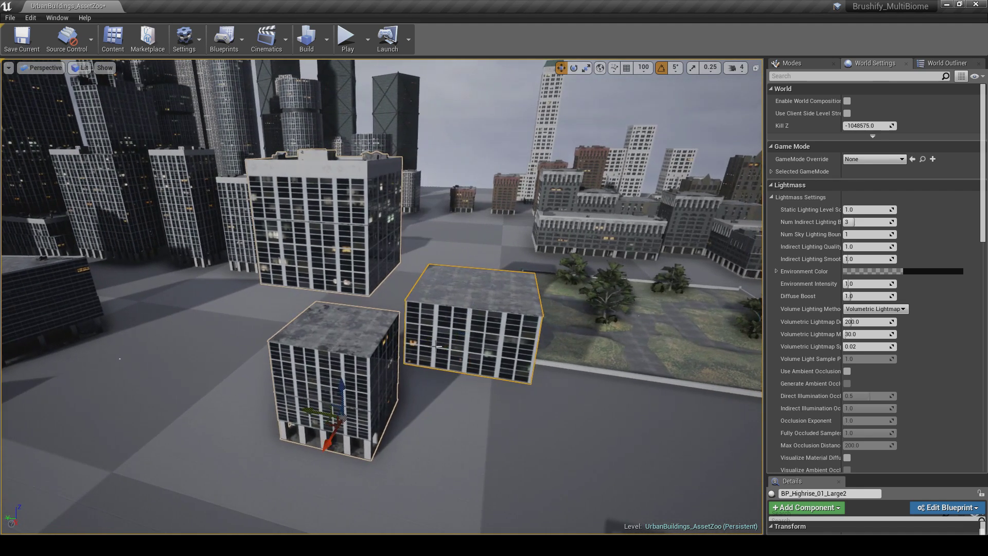
key("ctrl+z")
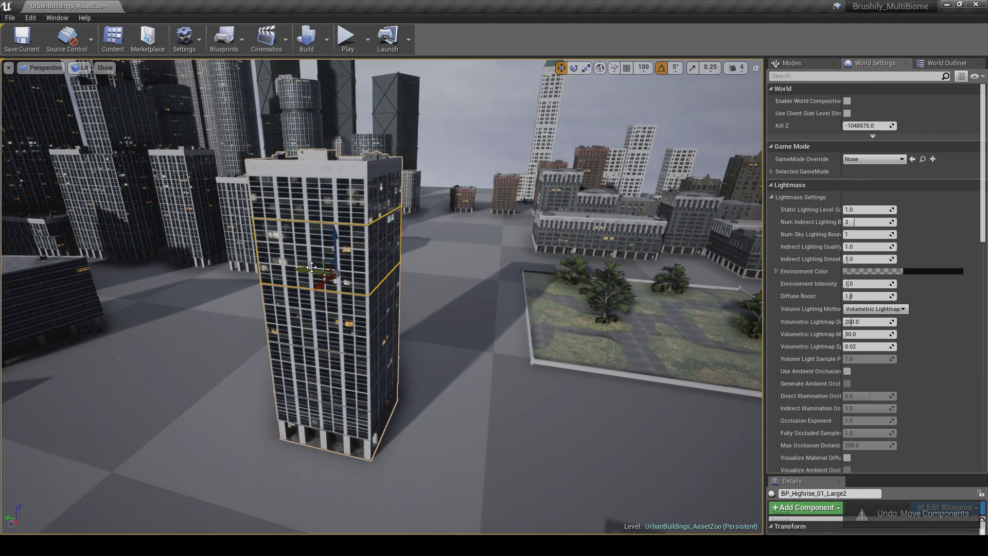
left_click_drag(311, 267, 439, 286)
key("ctrl+z")
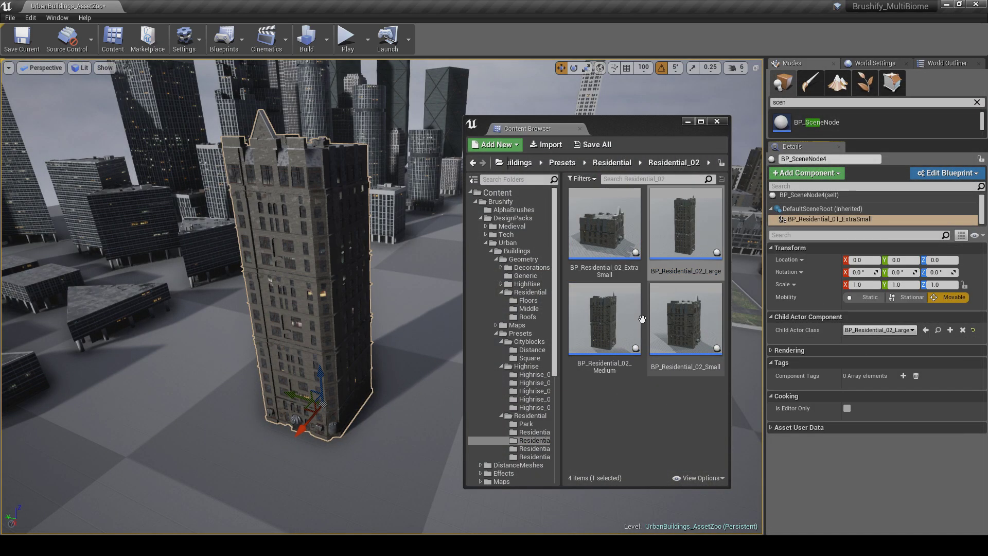
left_click(686, 319)
- Cycle the building through Residential_03 Large, Medium and Small, then Highrise variants
left_click(534, 448)
left_click(604, 223)
left_click(685, 227)
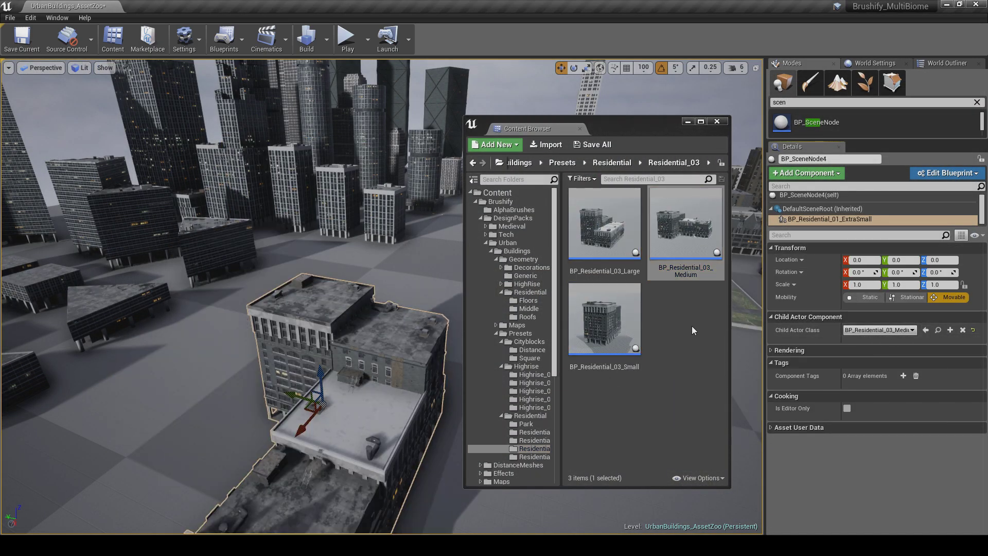
left_click(604, 319)
left_click(534, 374)
left_click(604, 224)
left_click(685, 226)
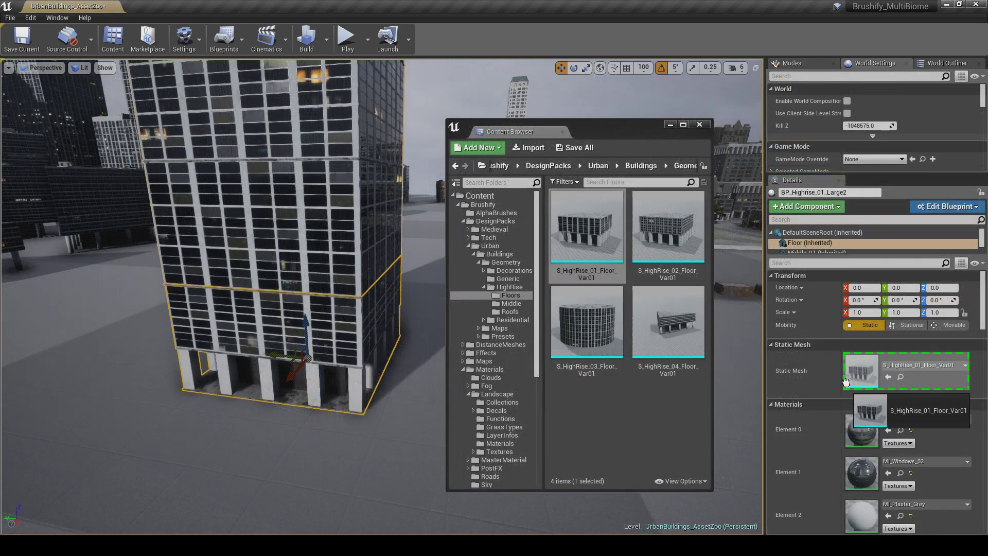
- Change the highrise floor mesh to S_HighRise_01_Floor_Var01, S_HighRise_02_Floor_Var01, then the round HighRise_03 floor
left_click_drag(846, 381, 846, 382)
left_click_drag(668, 226, 856, 379)
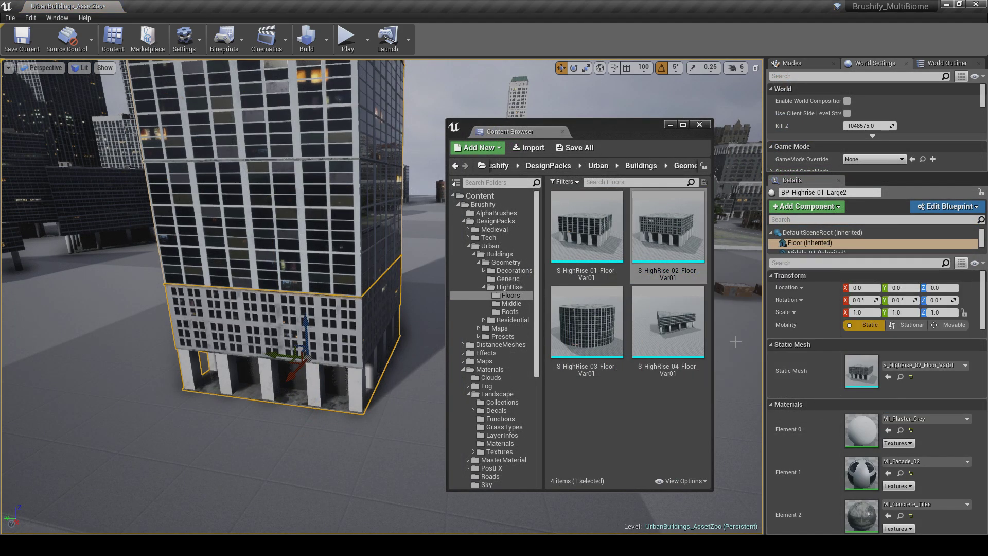
left_click_drag(586, 322, 863, 375)
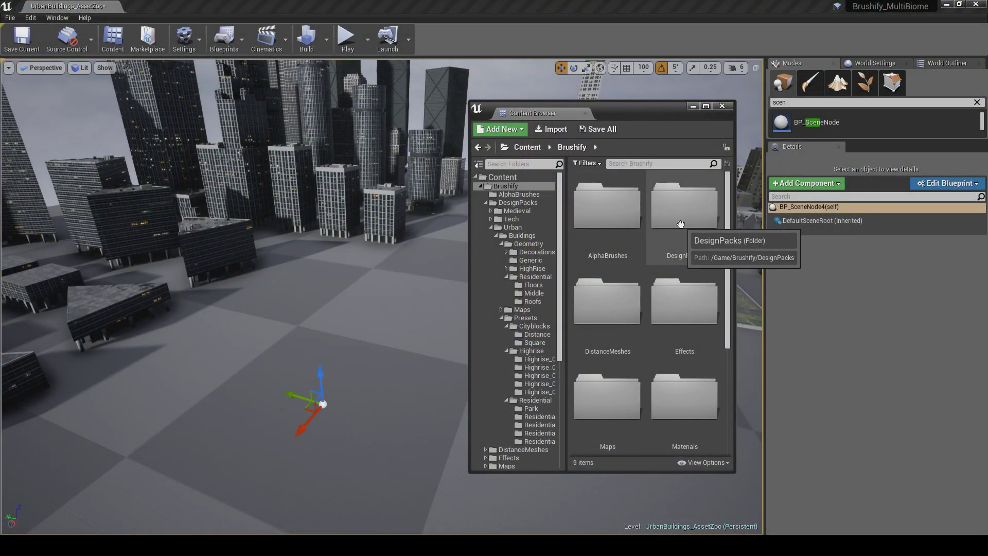
- Browse DesignPacks > Urban > Buildings > Residential_01 and drag BP_Residential_01_Large into the level
double_click(681, 222)
double_click(624, 310)
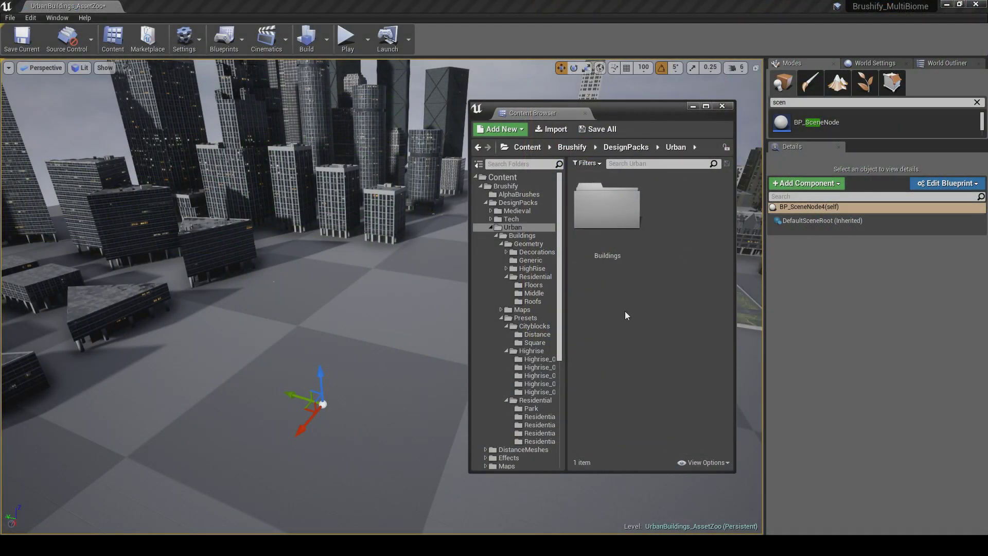
double_click(621, 232)
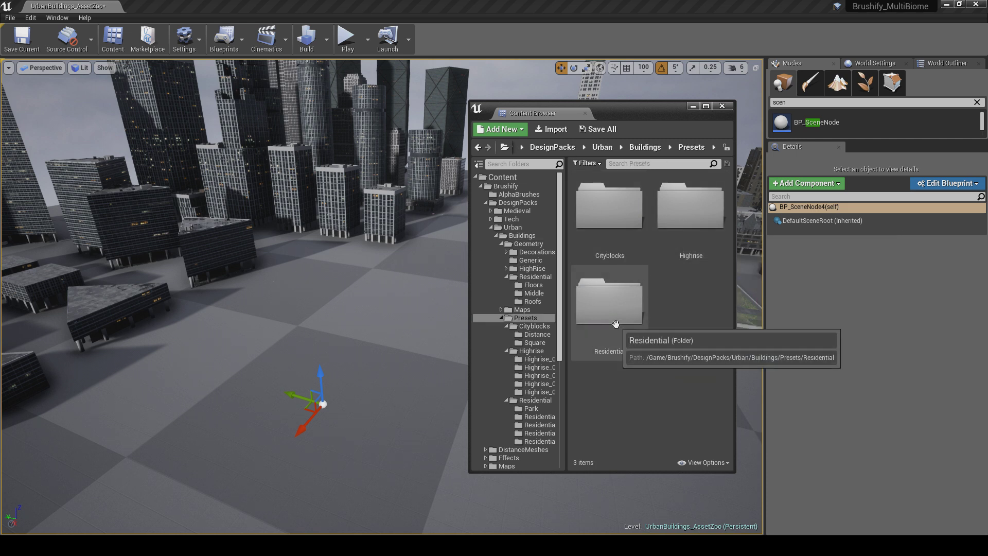
double_click(627, 297)
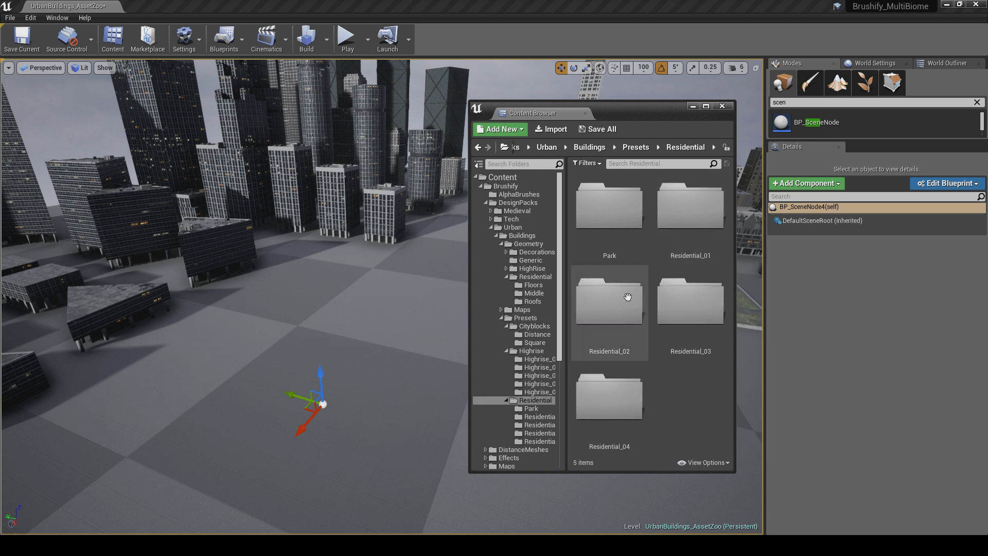
double_click(697, 218)
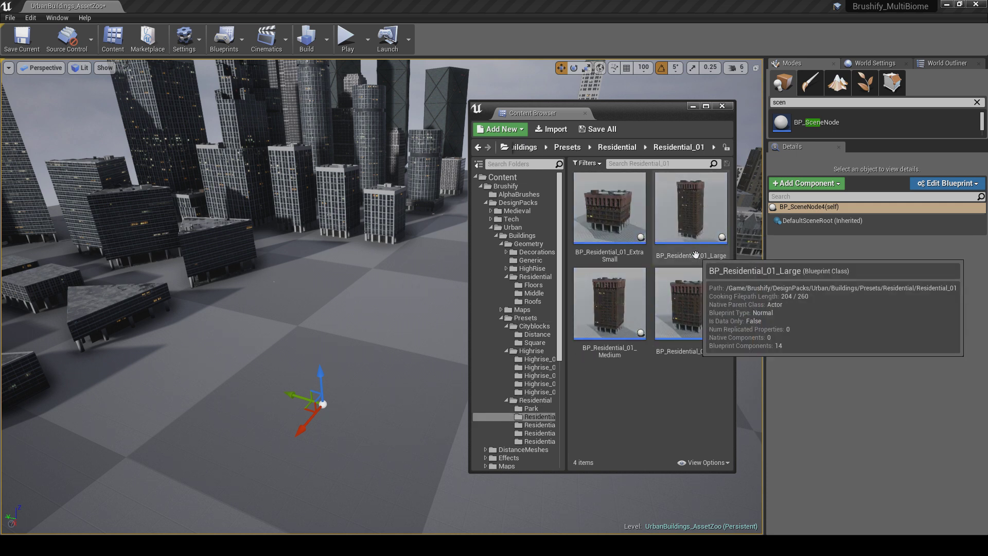
left_click_drag(700, 235, 336, 385)
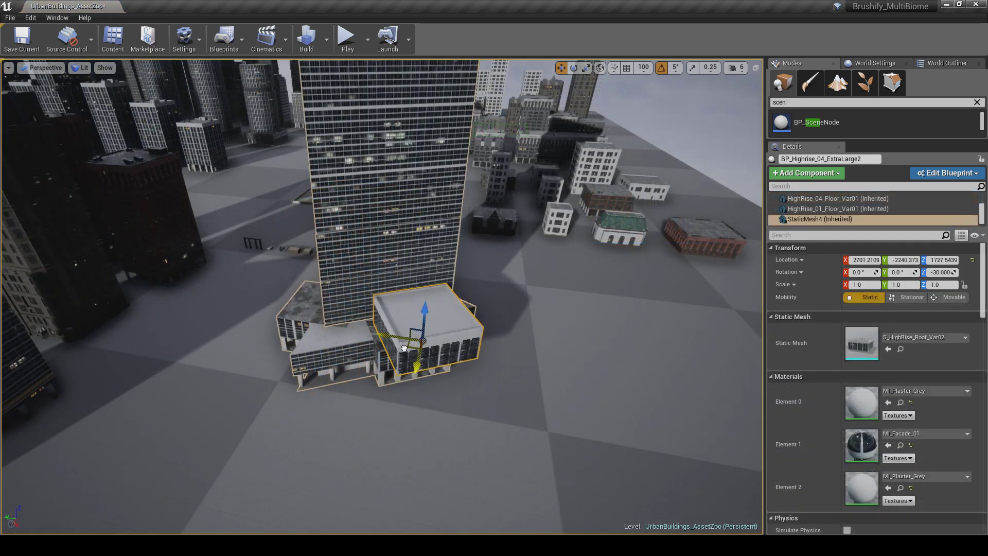
- Select the StaticMesh2 floor slab of the tower base and move it out to the lower left
left_click(327, 345)
left_click(328, 345)
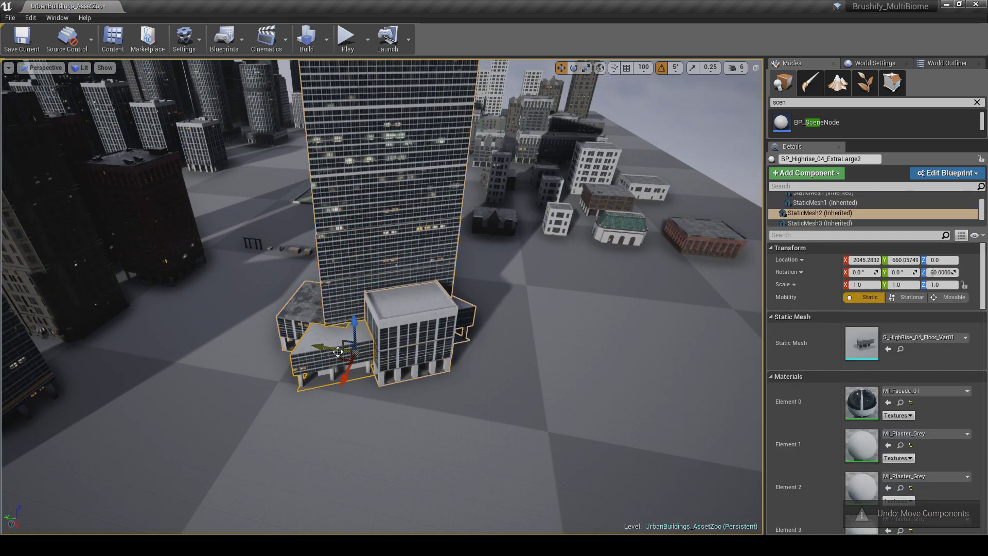
left_click_drag(327, 346, 198, 407)
- Open the tower in the Blueprint Editor and select its ChildActor1 component
left_click(932, 175)
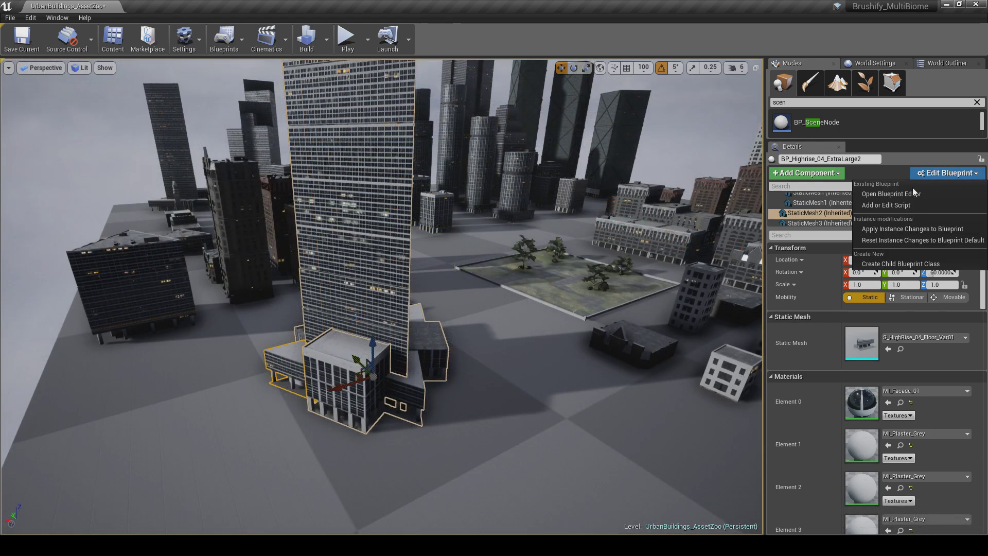
left_click(912, 188)
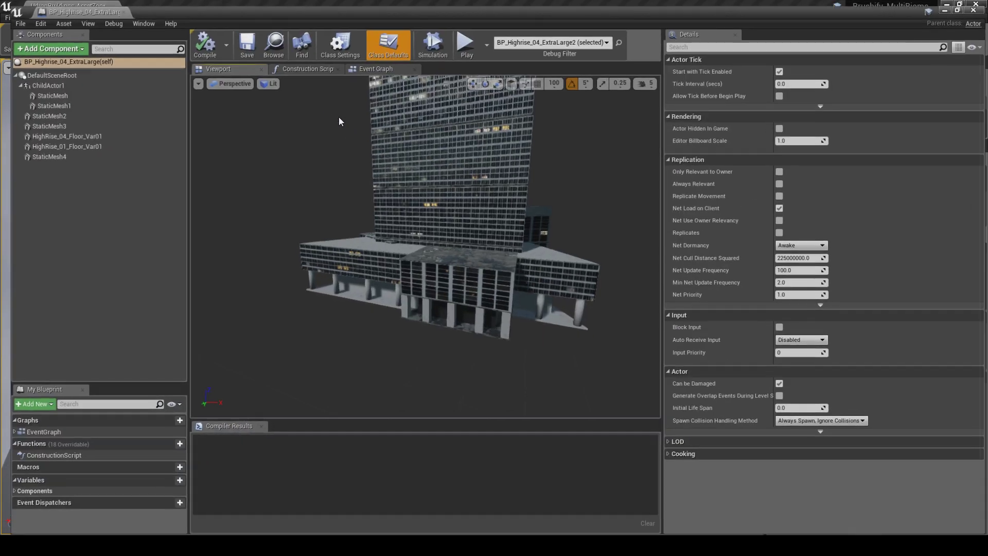
right_click_drag(338, 116, 426, 152)
left_click(431, 145)
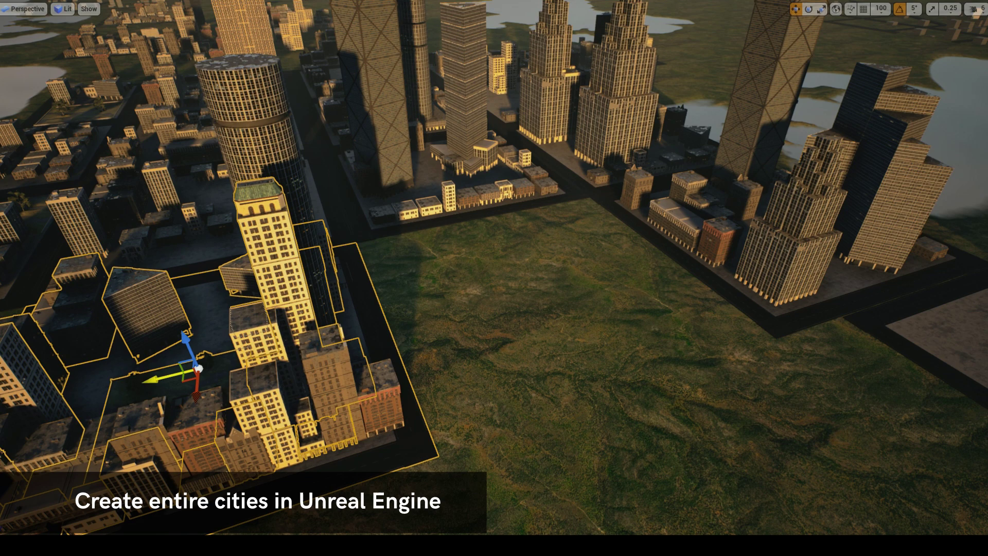
- Alt-drag the city block actor onto the empty grass to duplicate it
left_click_drag(199, 369, 538, 284, "alt")
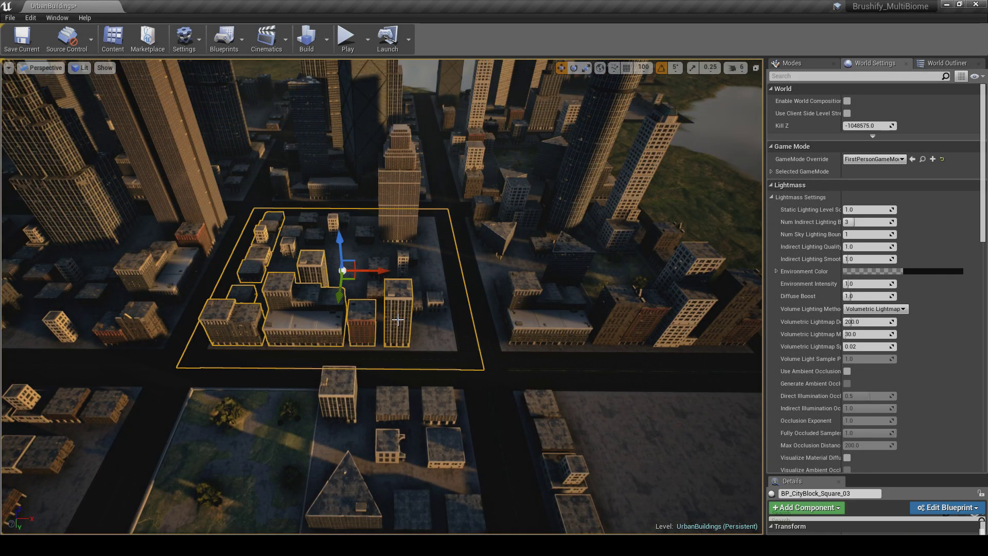
scroll(398, 320, "up", 6)
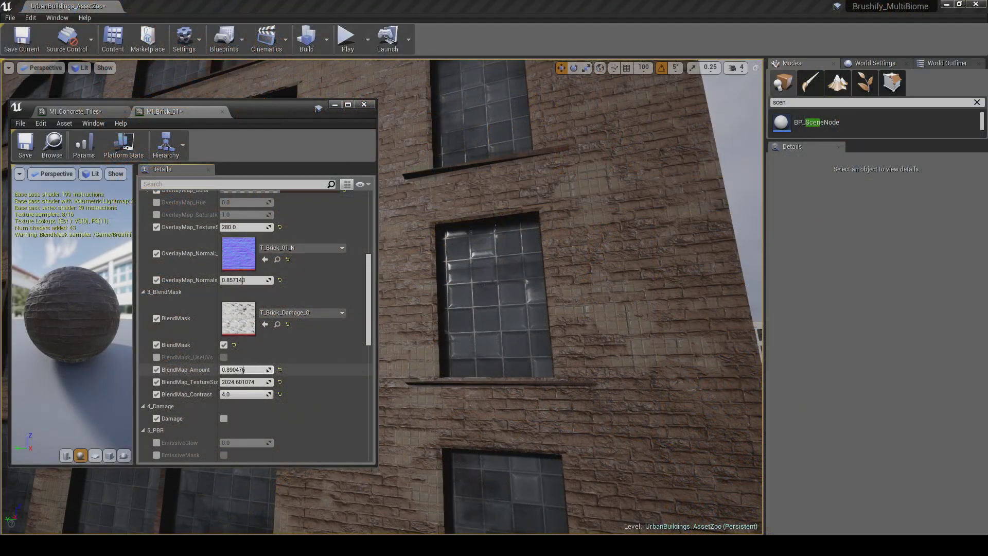
- Lower and fine-tune MI_Brick_01's BlendMap_Amount to reduce the visible brick damage
left_click_drag(244, 370, 247, 370)
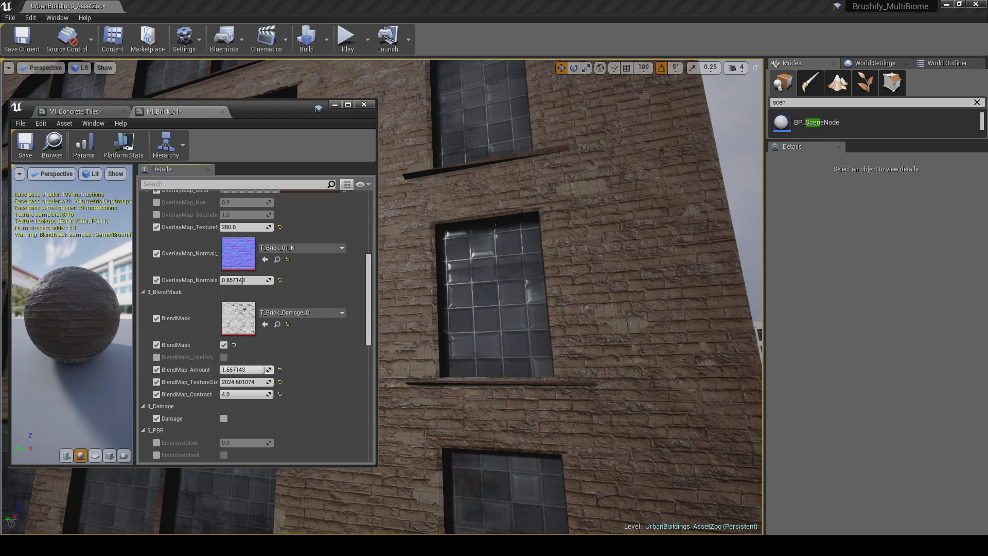
left_click_drag(248, 370, 247, 369)
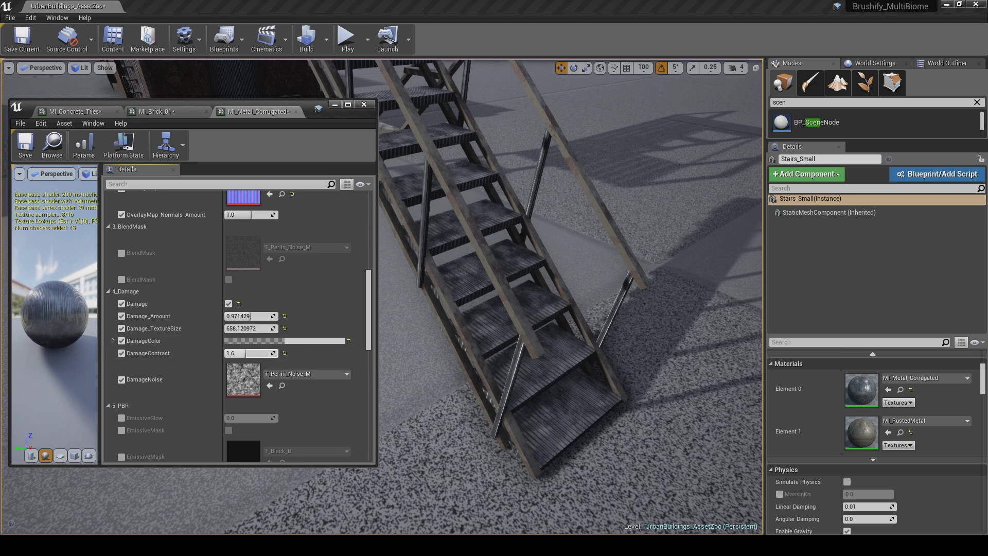
- Set the stairs' damage colour to a tan orange and tint the corrugated roof a light warm greyish beige
left_click(283, 340)
left_click_drag(389, 274, 683, 205)
left_click(686, 270)
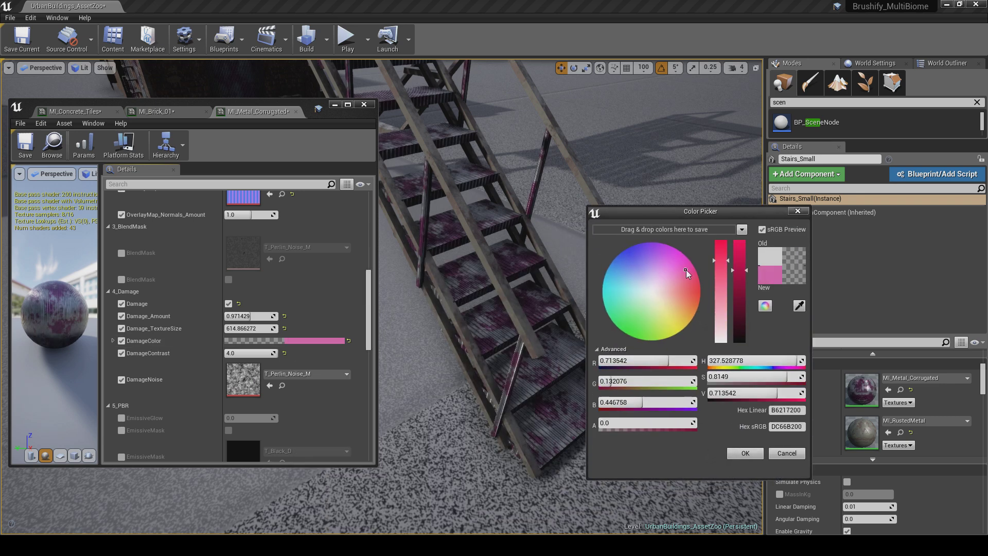
mouse_move(686, 269)
left_mouse_down()
mouse_move(683, 298)
mouse_move(623, 323)
mouse_move(619, 286)
mouse_move(652, 262)
left_mouse_up()
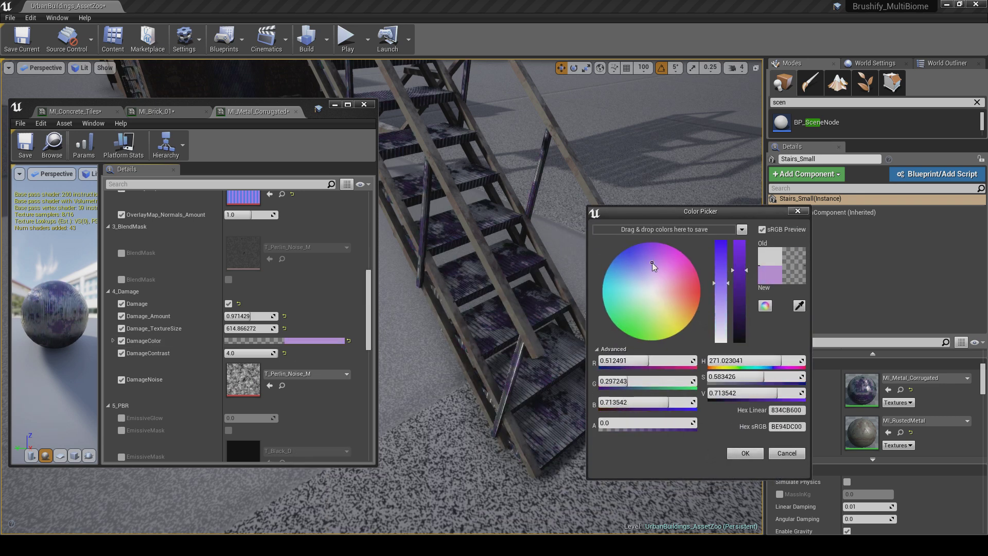
mouse_move(683, 300)
left_mouse_down()
mouse_move(669, 325)
mouse_move(681, 308)
left_mouse_up()
left_click_drag(680, 308, 682, 306)
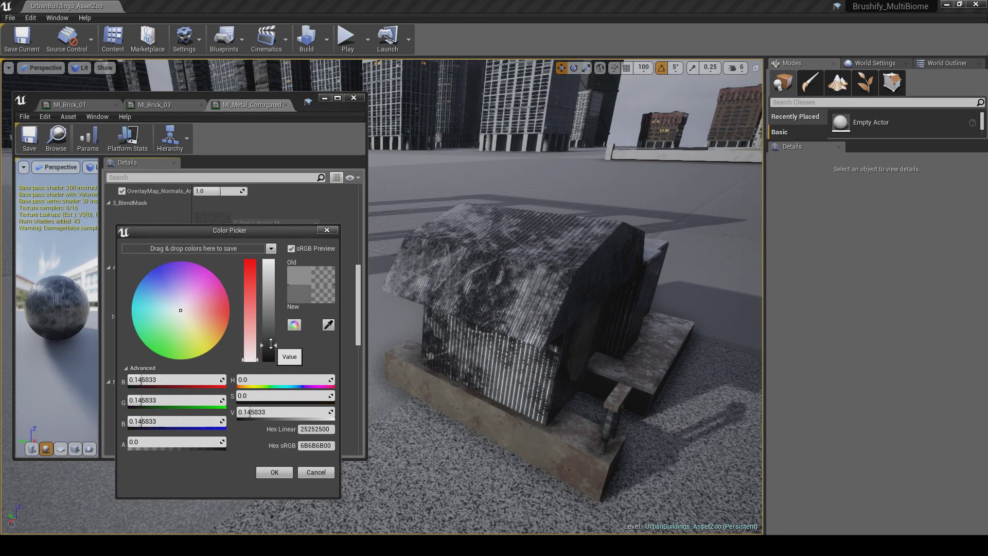
left_click_drag(271, 344, 275, 304)
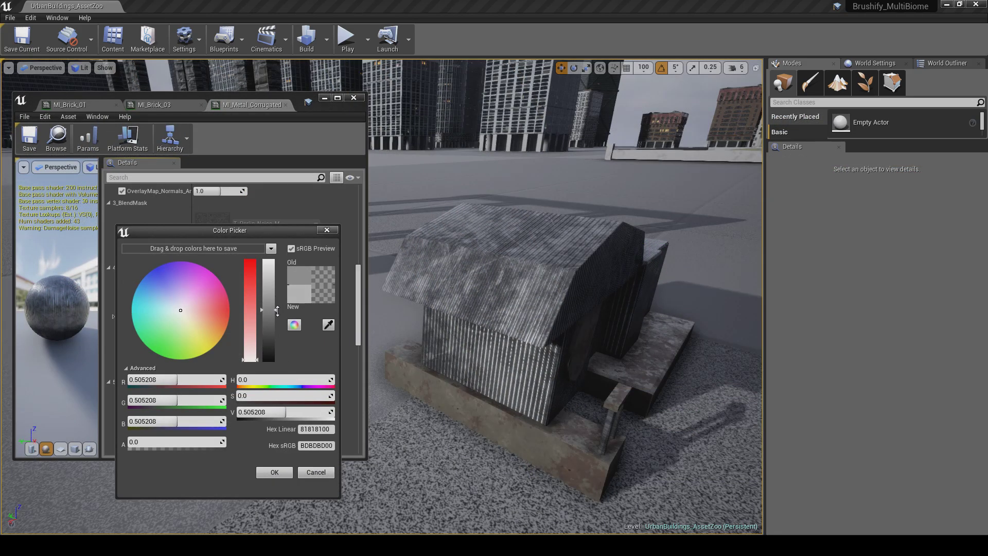
mouse_move(186, 316)
left_mouse_down()
mouse_move(152, 318)
mouse_move(211, 286)
left_mouse_up()
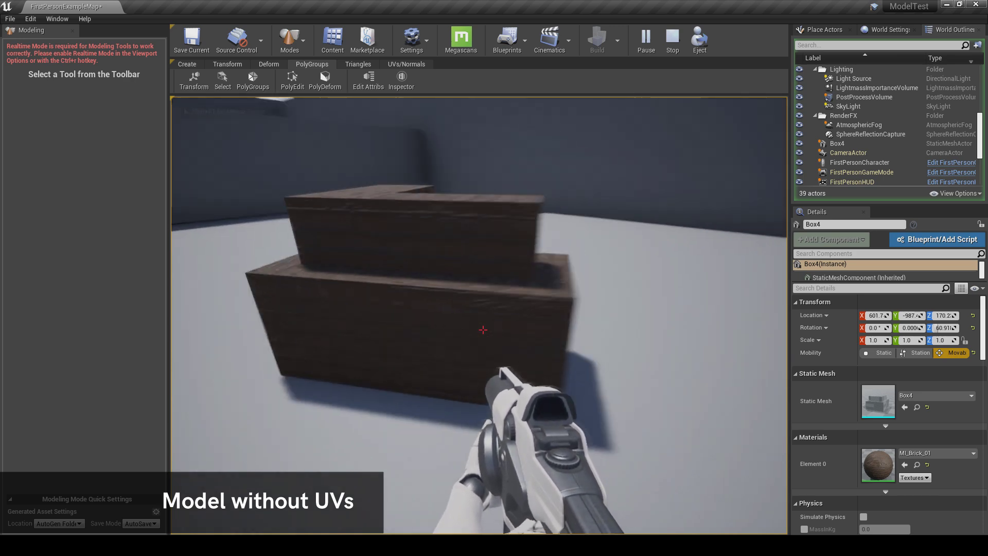
- Walk around the brick boxes to inspect the stretched texture, then end the play session
key("w")
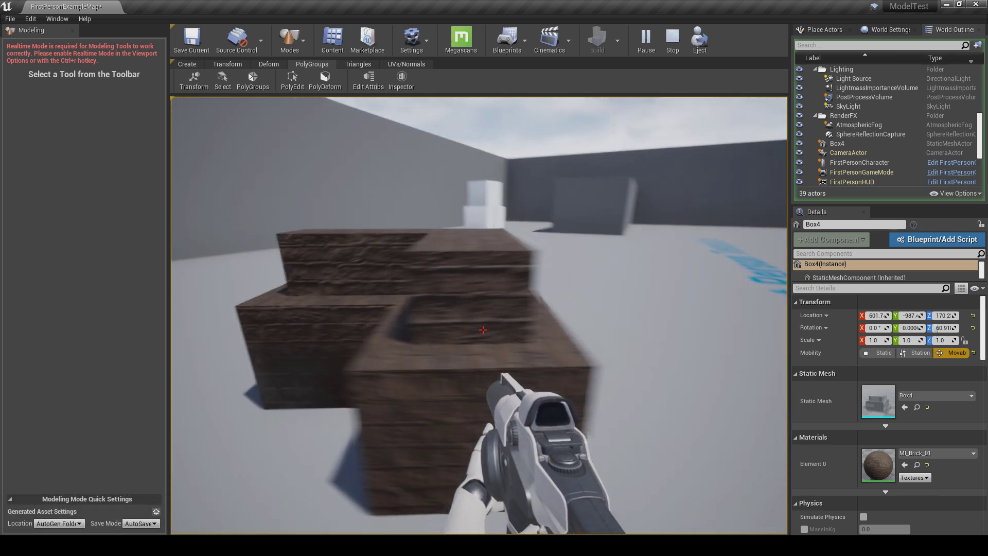
key("a")
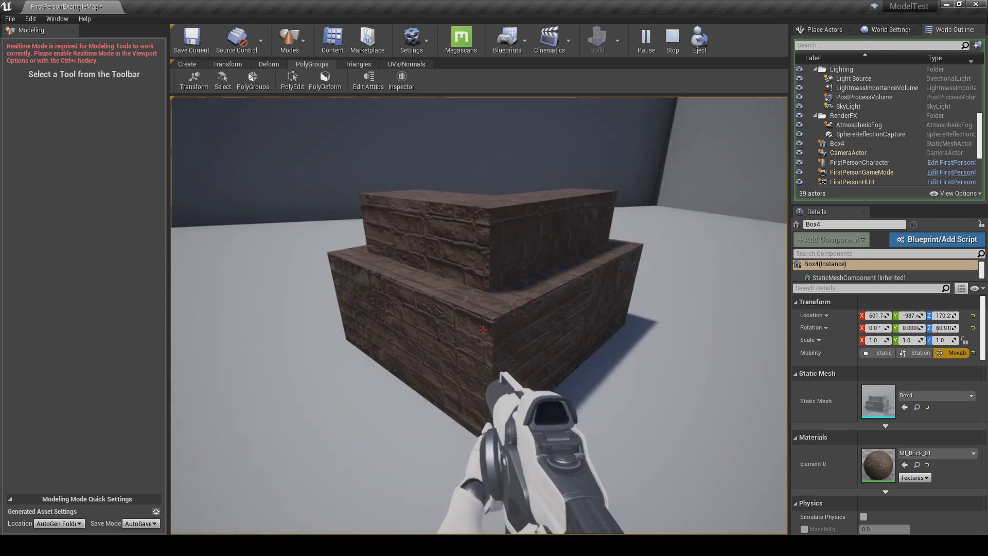
key("a")
key("Escape")
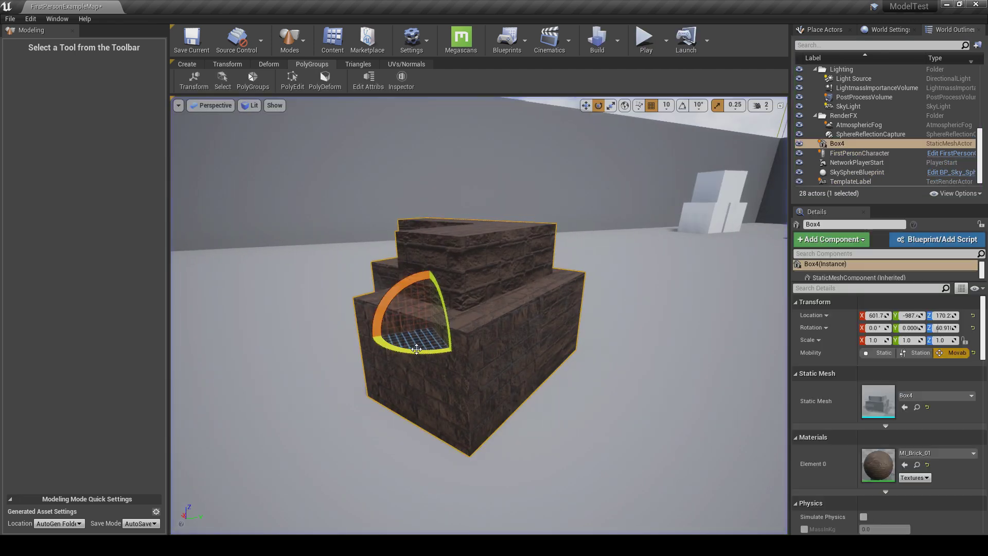
- Rotate Box4 back to 0 Z rotation, then select it and frame it in the view
left_click_drag(427, 309, 381, 323)
right_click_drag(380, 323, 381, 343)
scroll(489, 341, "down", 5)
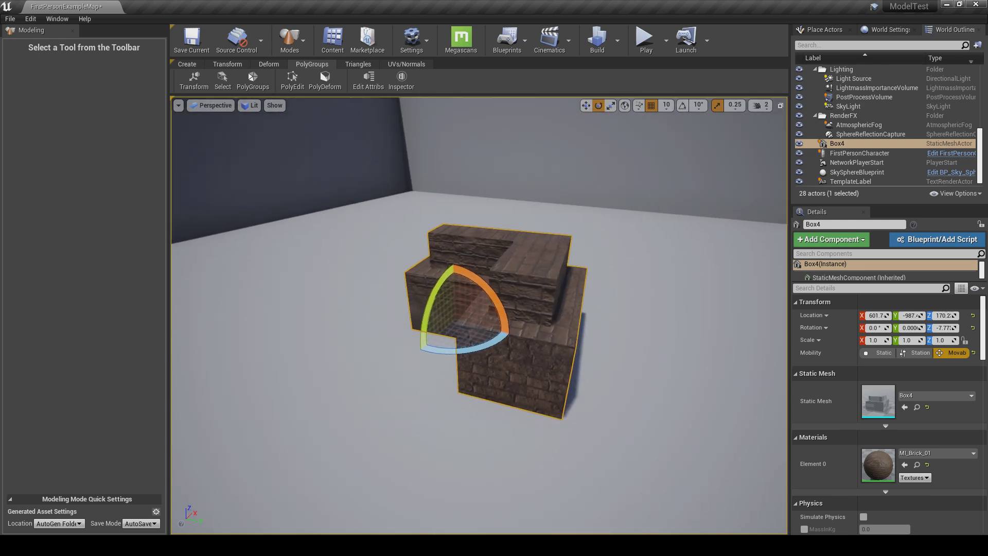
key("Escape")
right_click_drag(508, 332, 510, 339)
left_click(510, 340)
key("f")
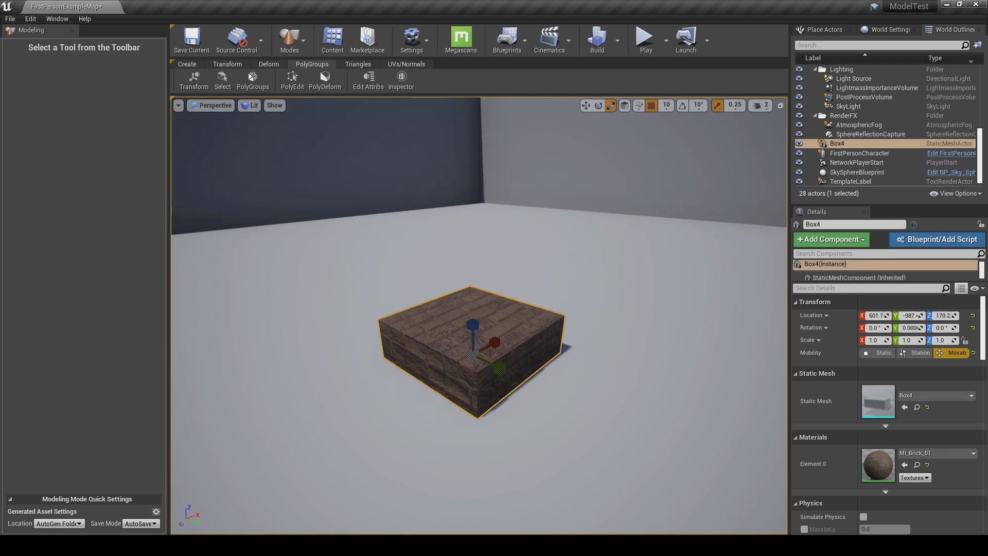
- Select Box4's top face in PolyGroups PolyEdit
left_click(292, 83)
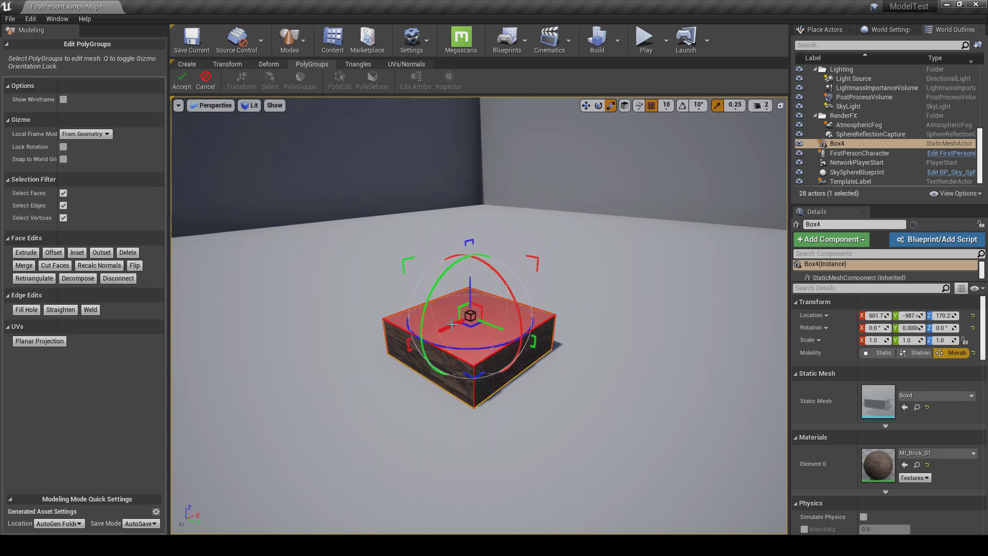
scroll(479, 289, "down", 3)
left_click(479, 273)
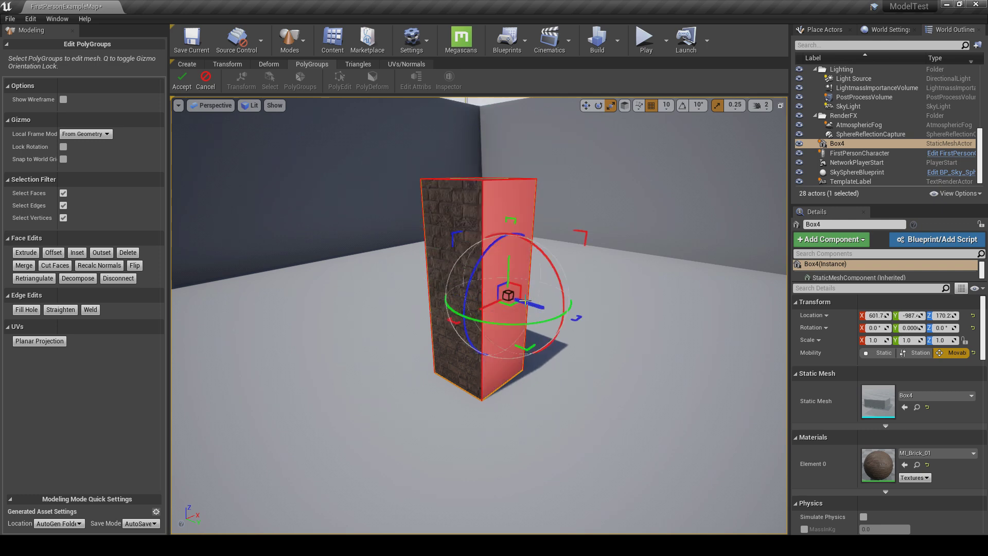
left_click_drag(614, 331, 522, 321, "alt")
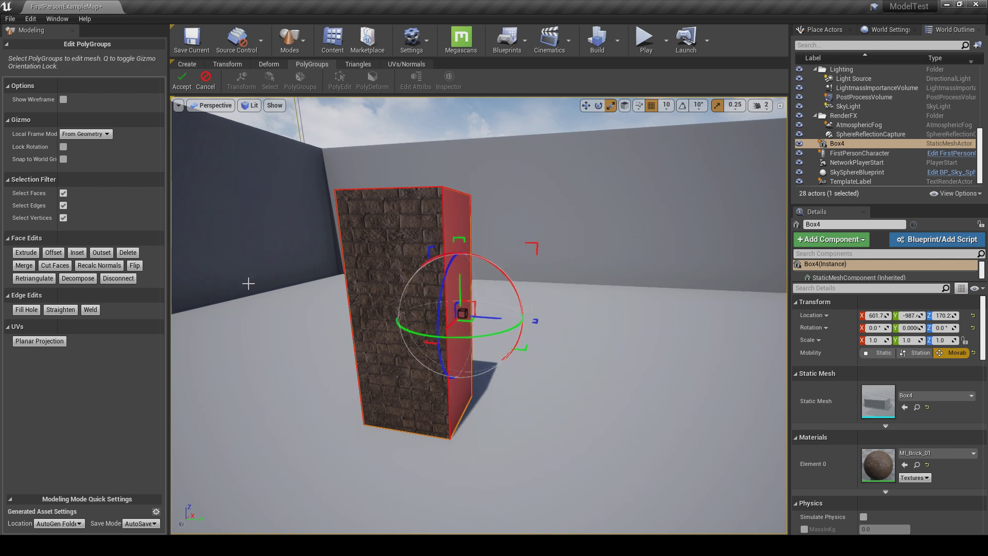
- Extrude Box4's faces twice, committing each, into a taller L-shaped brick block
left_click(26, 253)
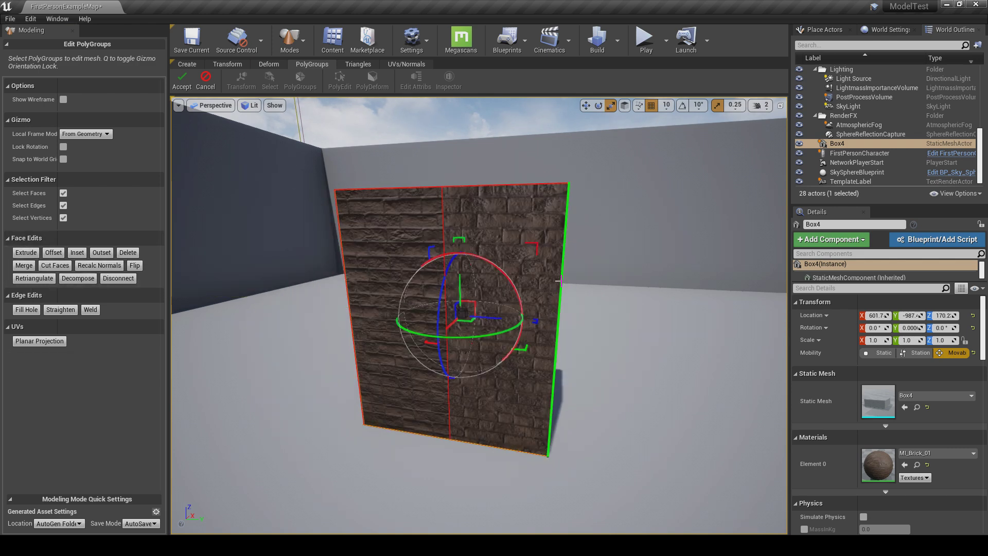
left_click_drag(558, 281, 530, 282, "alt")
left_click_drag(412, 244, 481, 263, "alt")
left_click(26, 253)
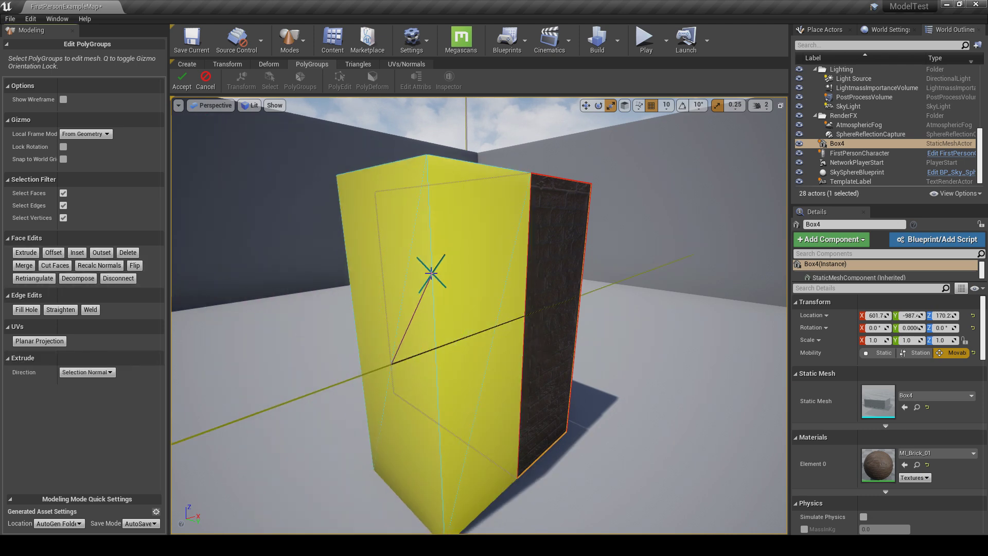
left_click(432, 270)
left_click_drag(432, 269, 467, 329, "alt")
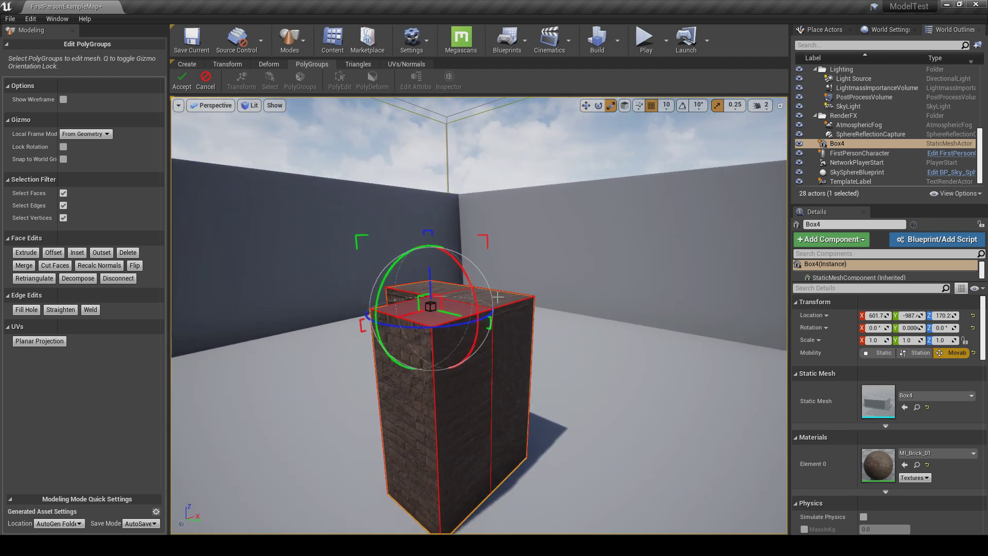
left_click_drag(455, 294, 514, 411, "alt")
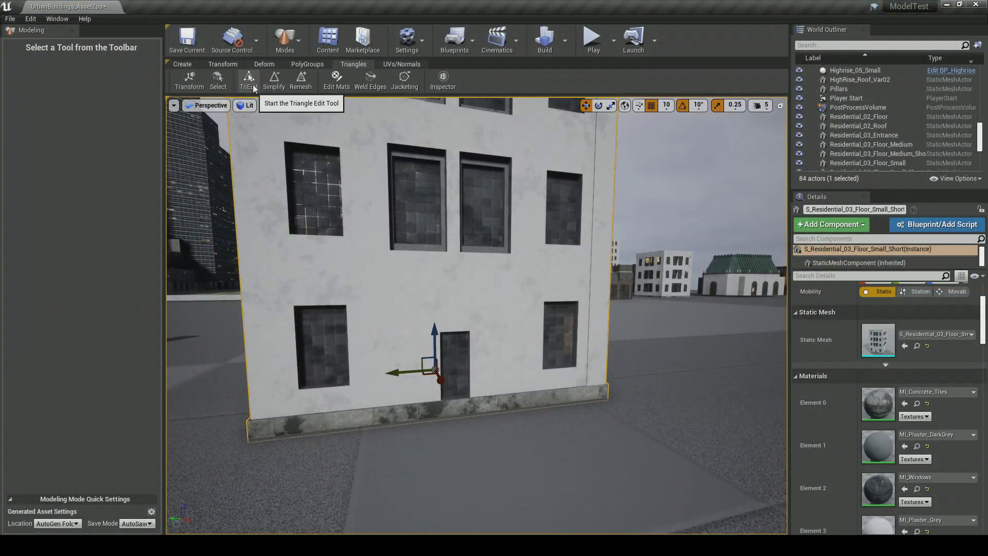
- Delete the door triangles from the S_Residential_03_Floor_Small_Short wall in TriEdit and accept
left_click(252, 84)
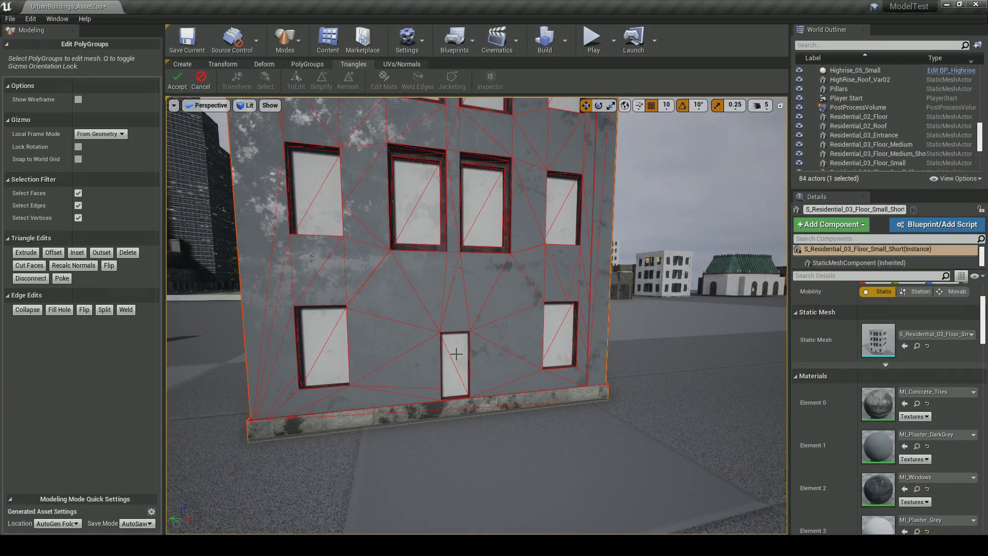
key("f")
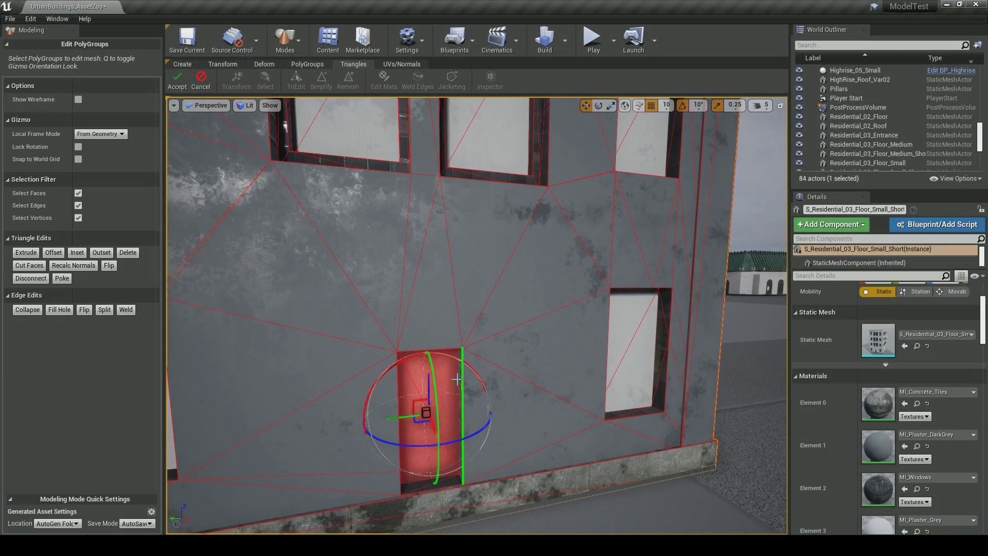
left_click(127, 253)
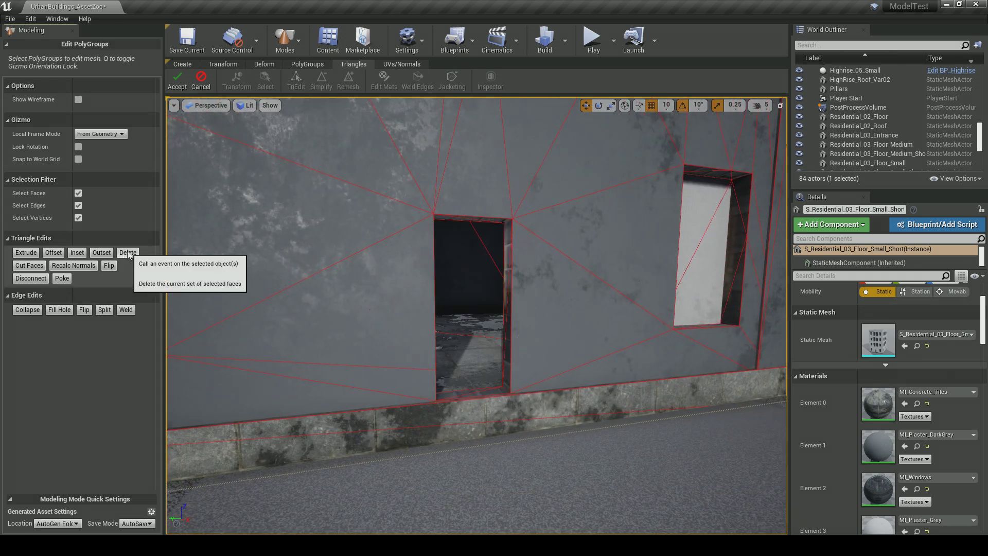
scroll(378, 282, "down", 5)
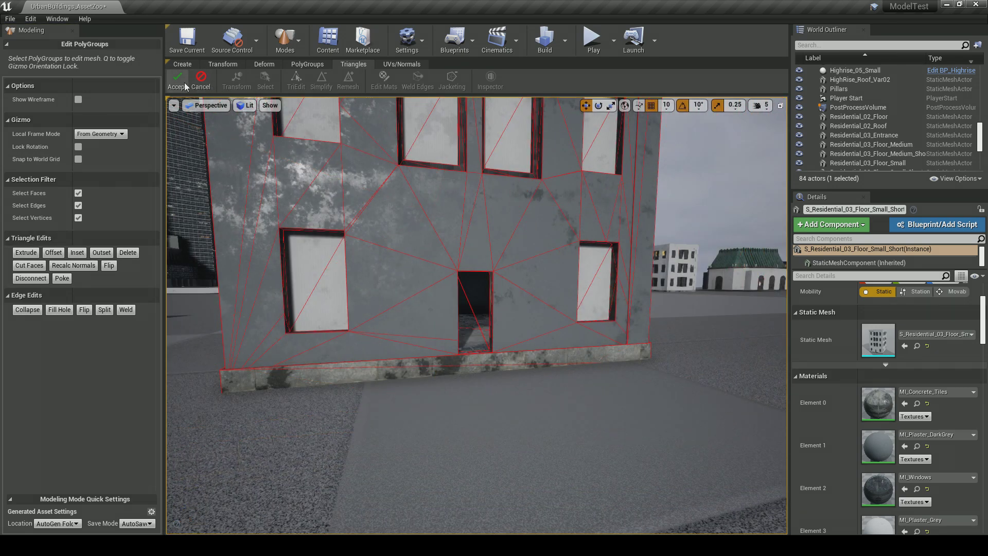
key("Return")
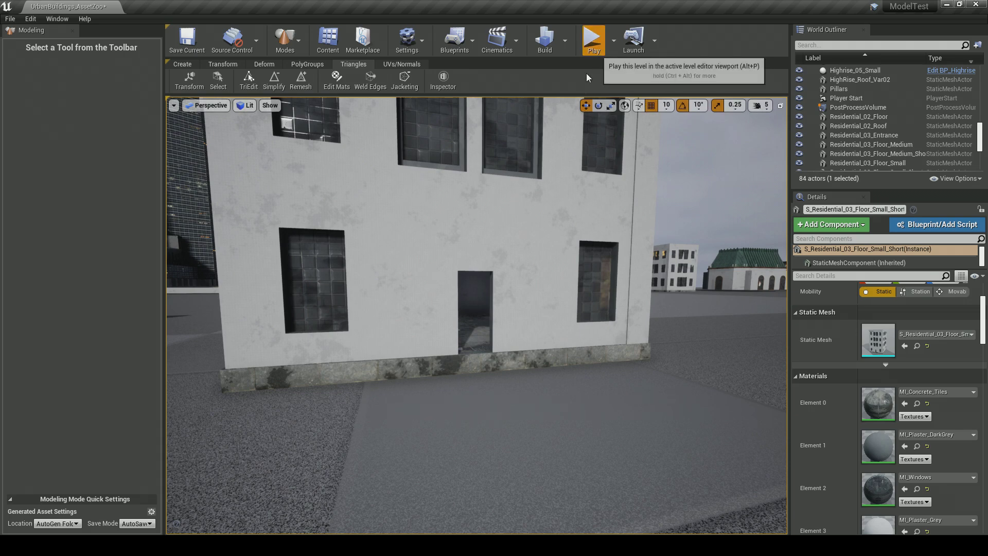
- Walk through the new doorway into the room in a play session, then stop playing
key("w")
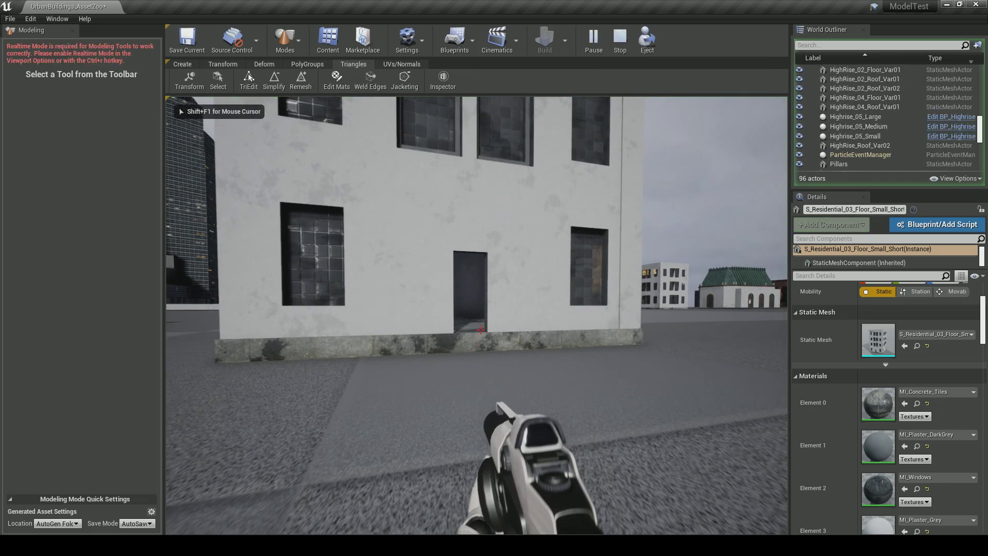
key("w")
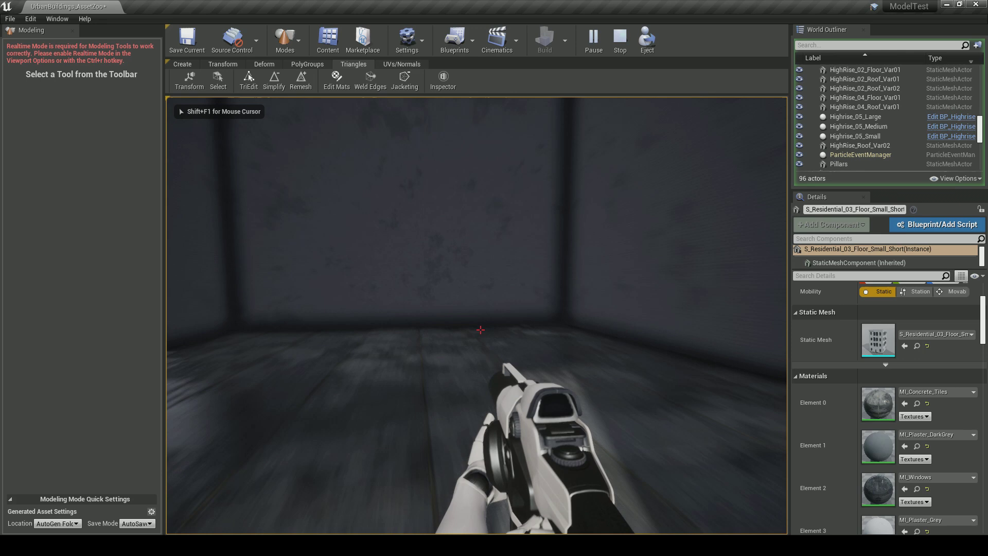
key("Escape")
left_click(307, 64)
- Drag Box3's face along X into a long flat slab and accept the edit
left_click(335, 80)
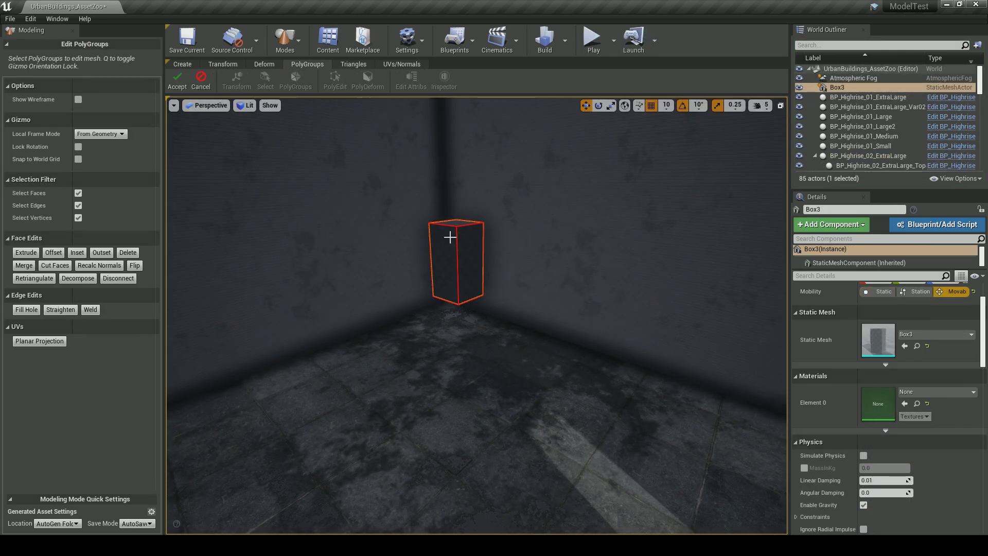
right_click_drag(469, 251, 541, 272)
left_click_drag(423, 250, 547, 268)
right_click_drag(565, 268, 525, 295)
scroll(489, 288, "down", 3)
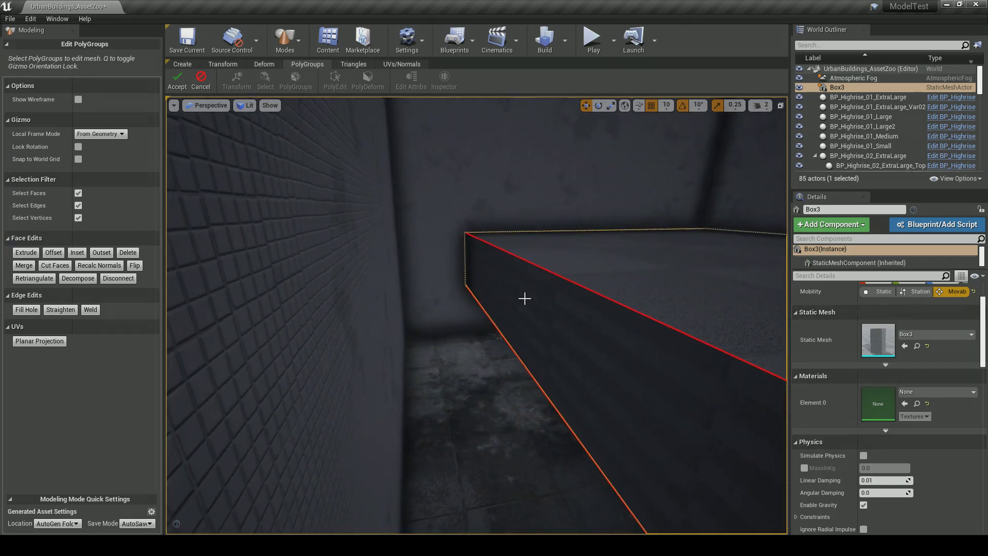
left_click(495, 341)
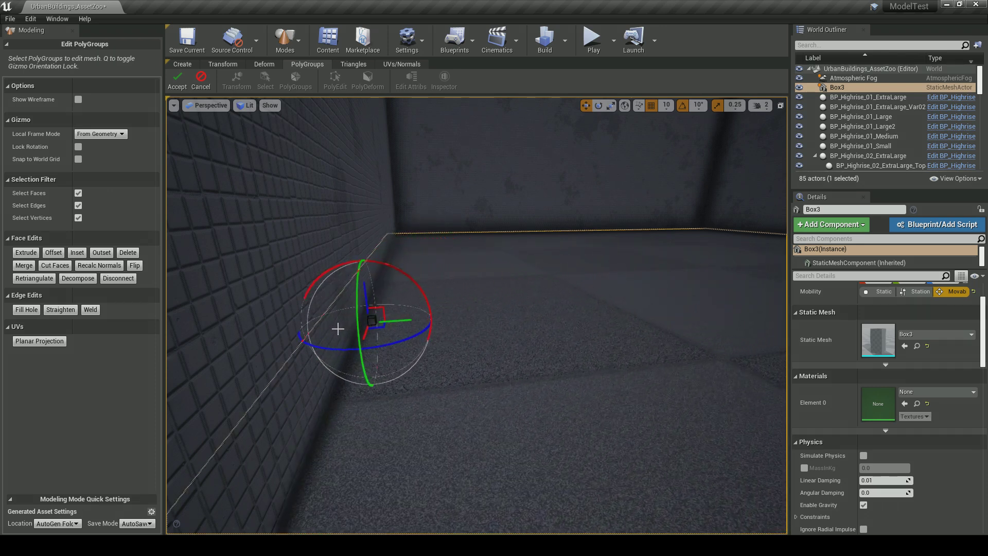
right_click_drag(337, 329, 441, 203)
key("Return")
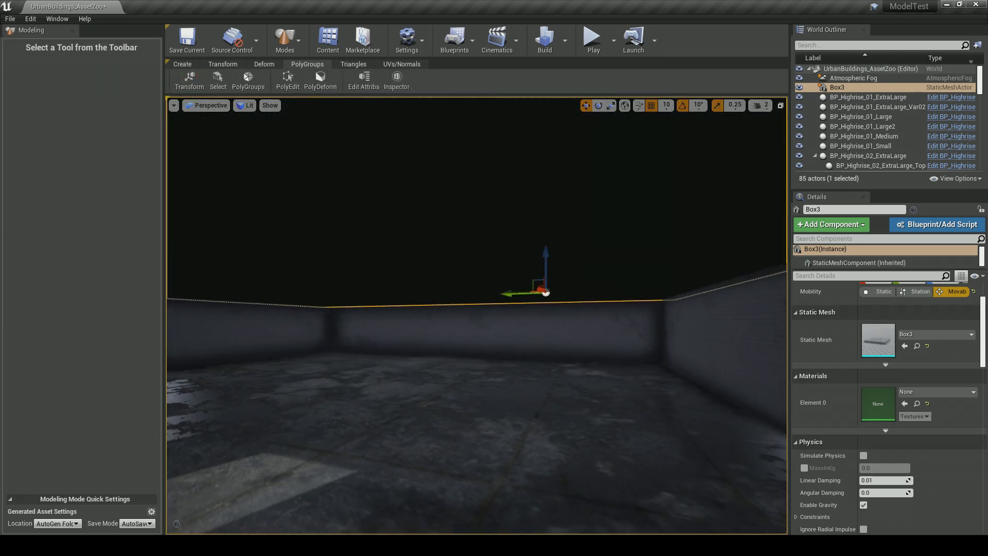
right_click_drag(559, 280, 509, 185)
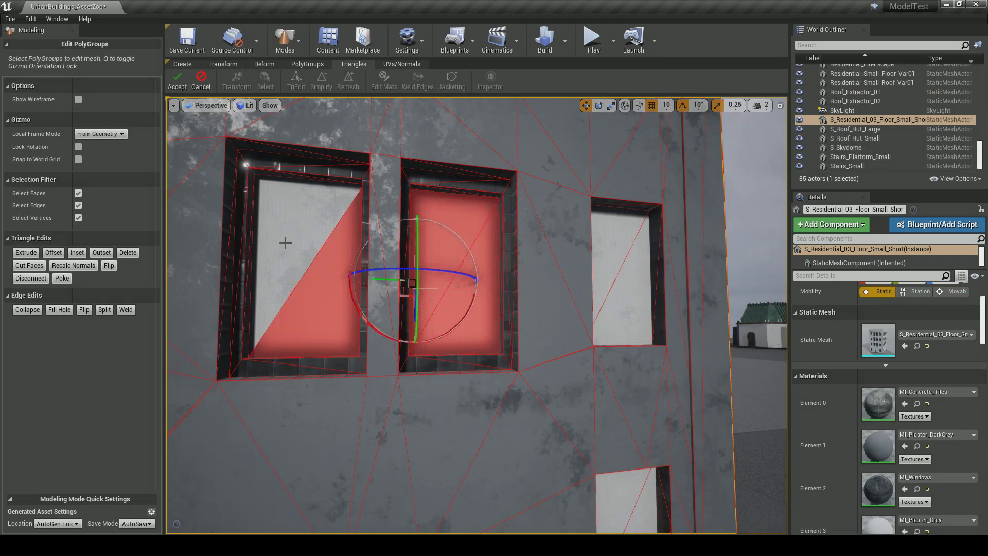
- Turn the view to face the residential wall's window panes head-on
right_click_drag(309, 250, 124, 273)
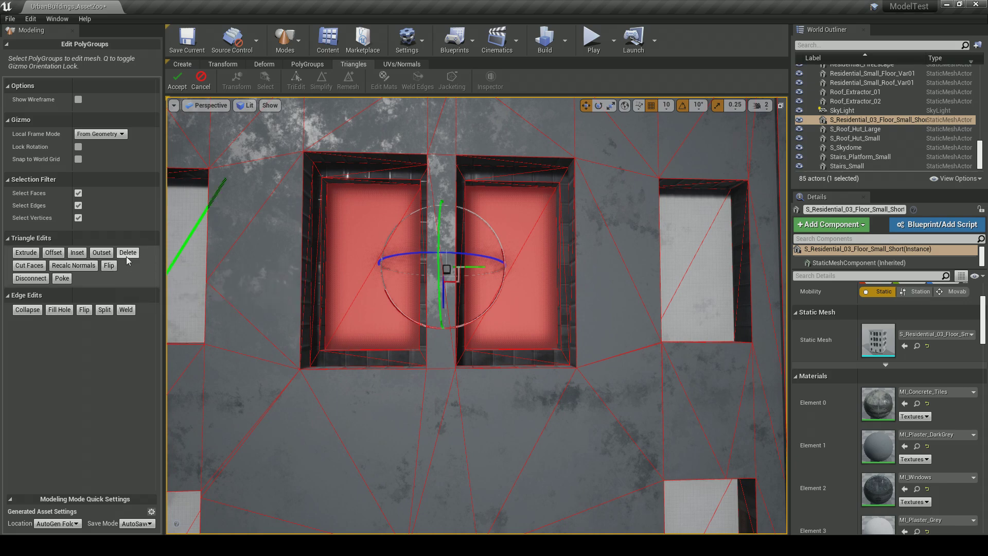